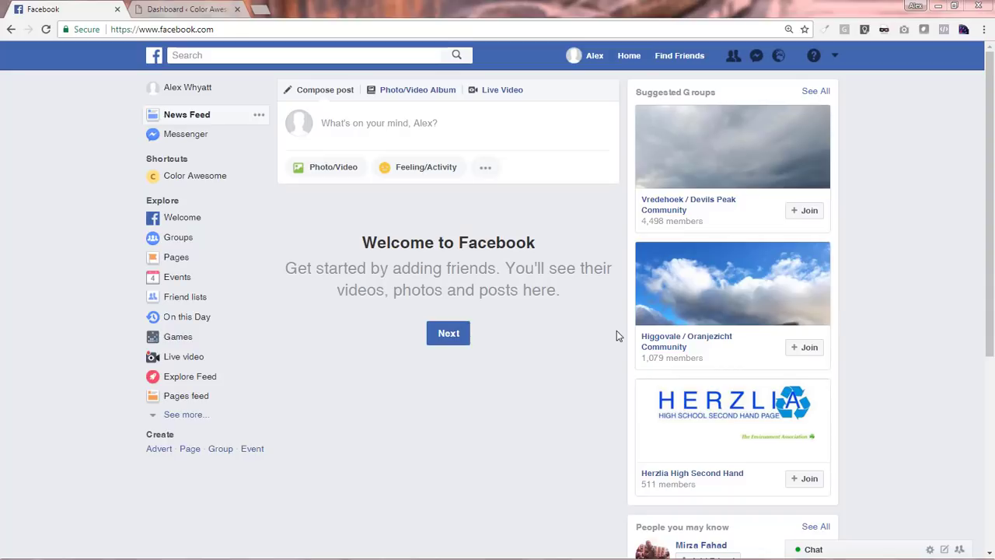
From Create Adverts, search 'pixel' and open the Pixels page in Events Manager.
{"action": "left_click", "coordinate": [835, 56]}
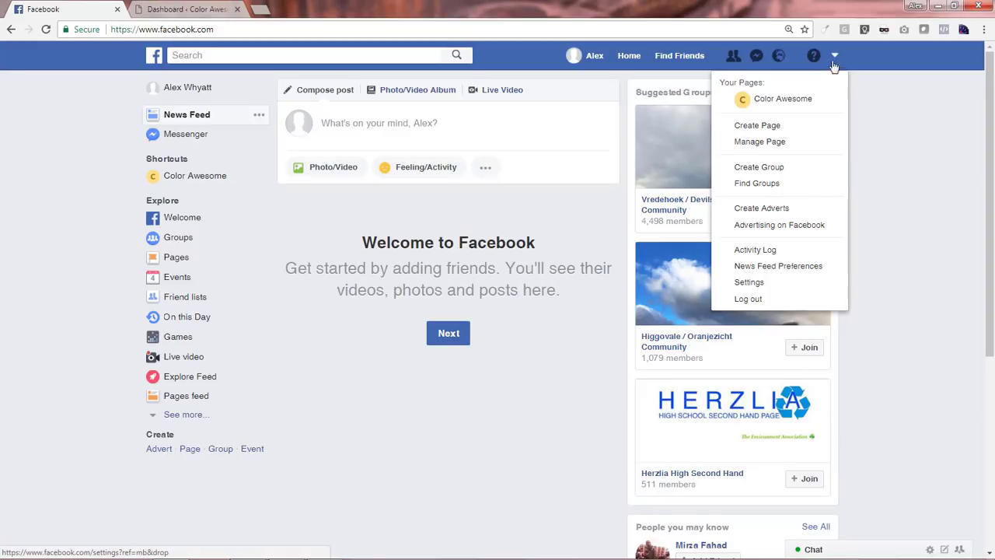
{"action": "left_click", "coordinate": [769, 210]}
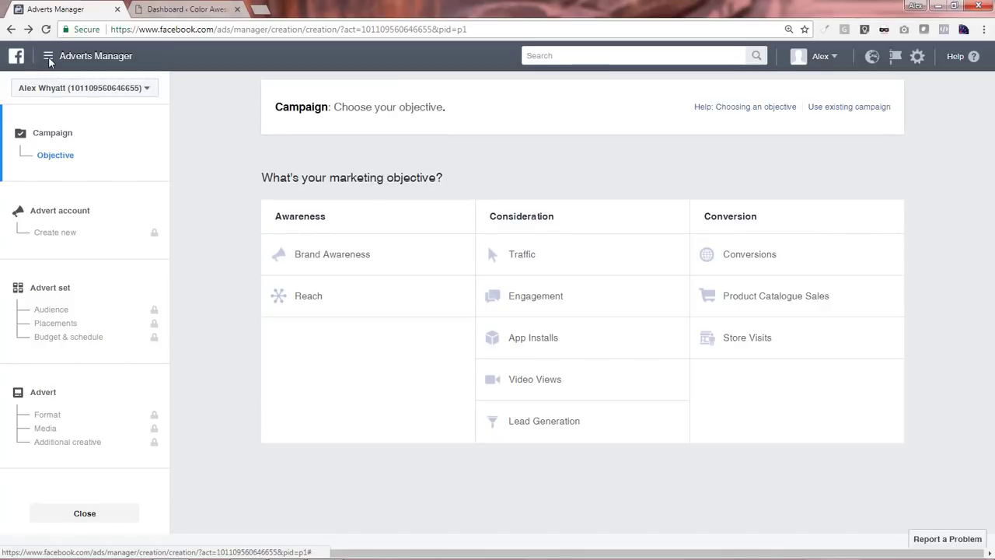
{"action": "left_click", "coordinate": [578, 56]}
{"action": "type", "text": "pixel"}
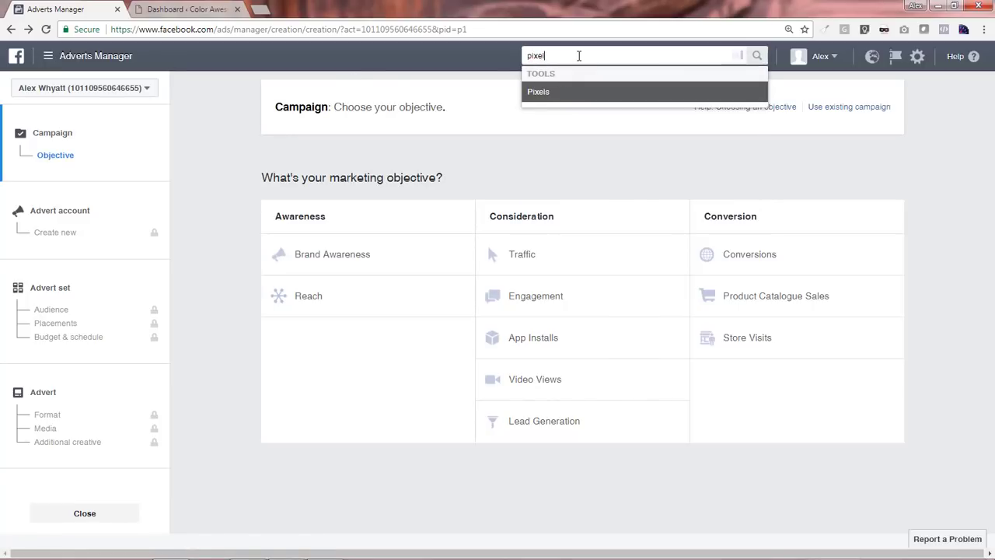
{"action": "left_click", "coordinate": [539, 93]}
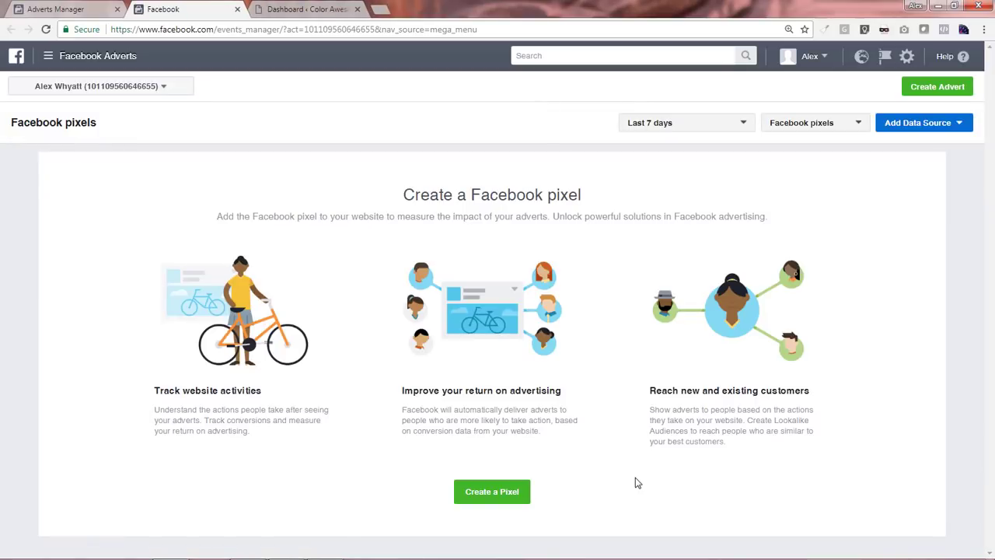
Create a pixel with its default name, skip code installation, and select its Pixel ID.
{"action": "left_click", "coordinate": [492, 493]}
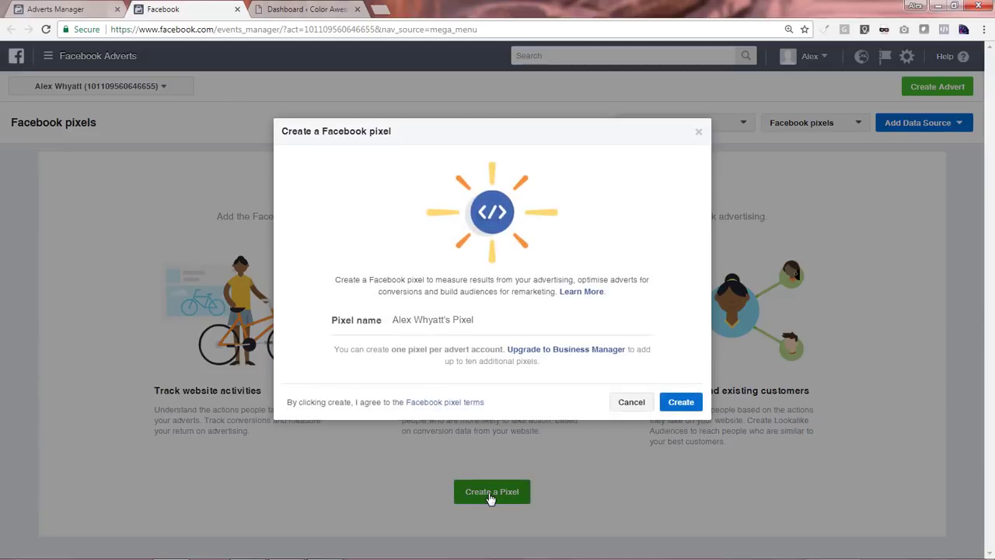
{"action": "left_click", "coordinate": [681, 403]}
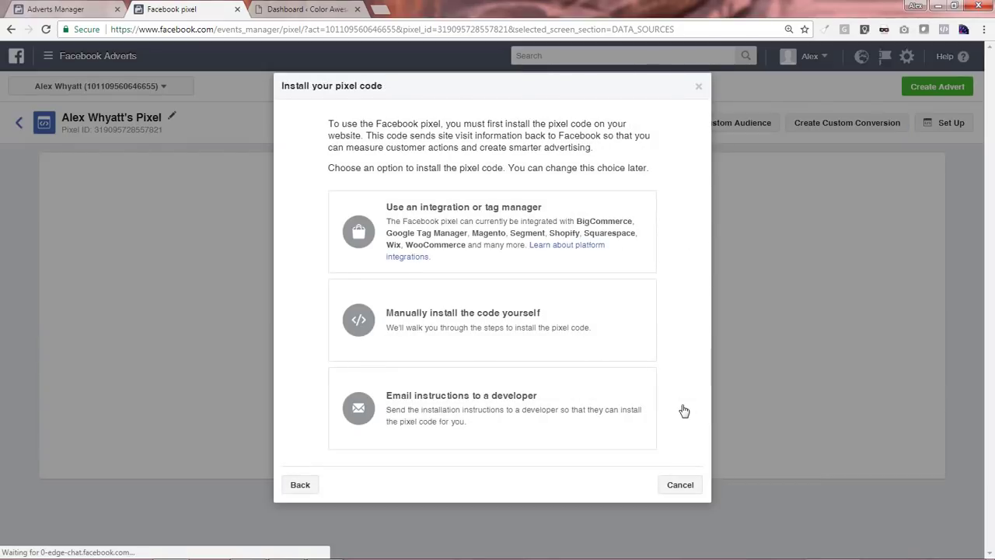
{"action": "left_click", "coordinate": [681, 486]}
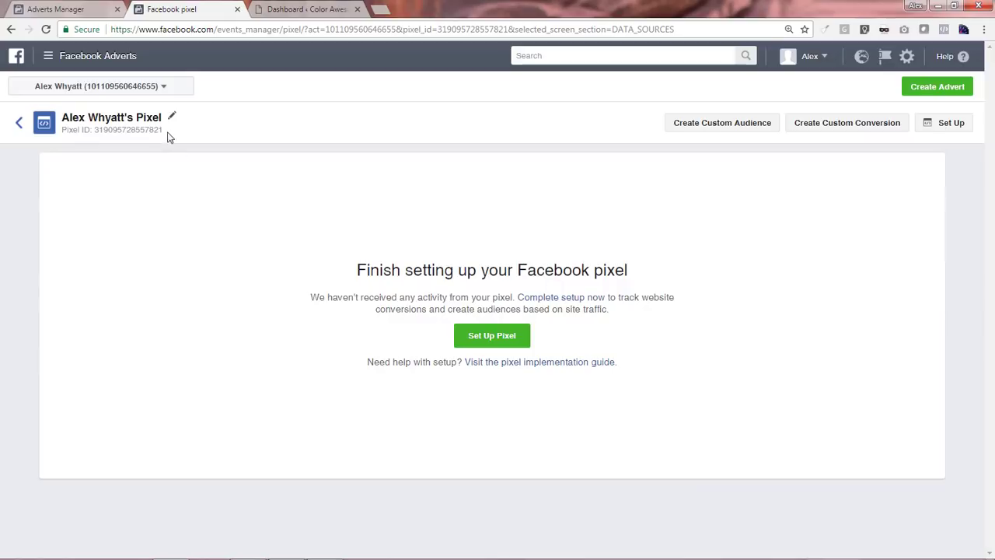
{"action": "left_click_drag", "start_coordinate": [163, 130], "coordinate": [94, 130]}
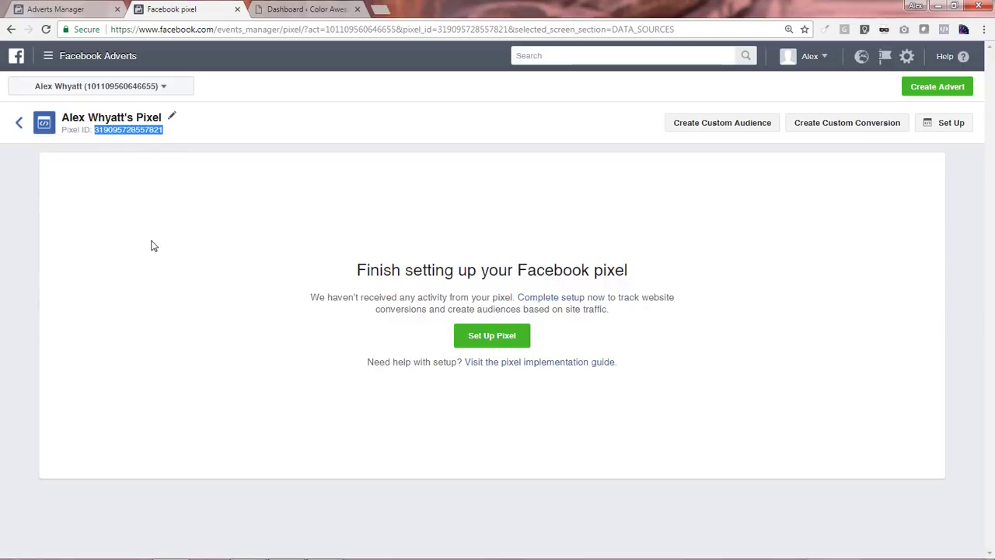
In WordPress Plugins > Add New, search 'pixel' and install Facebook Pixel – Pixel Cat.
{"action": "left_click", "coordinate": [302, 11]}
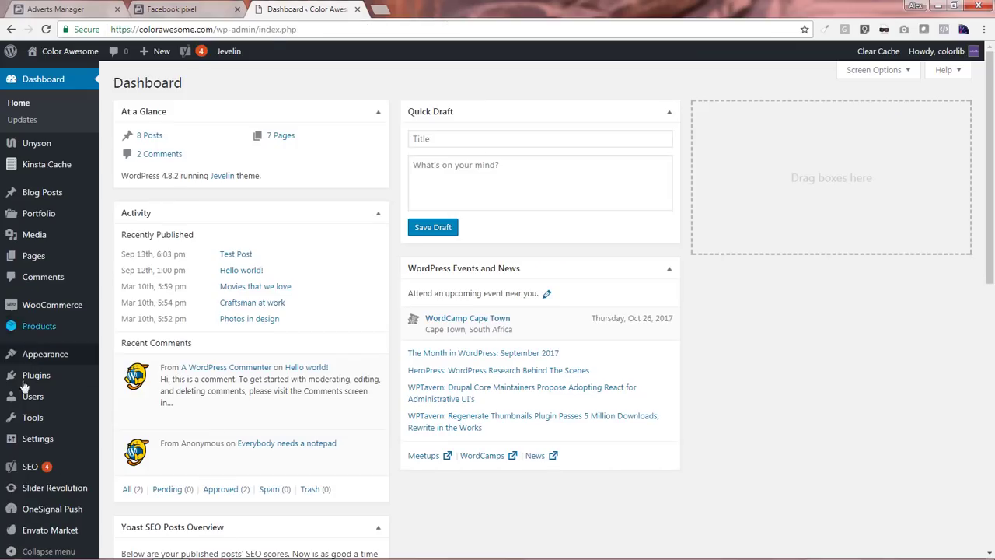
{"action": "mouse_move", "coordinate": [31, 389]}
{"action": "left_click", "coordinate": [124, 394]}
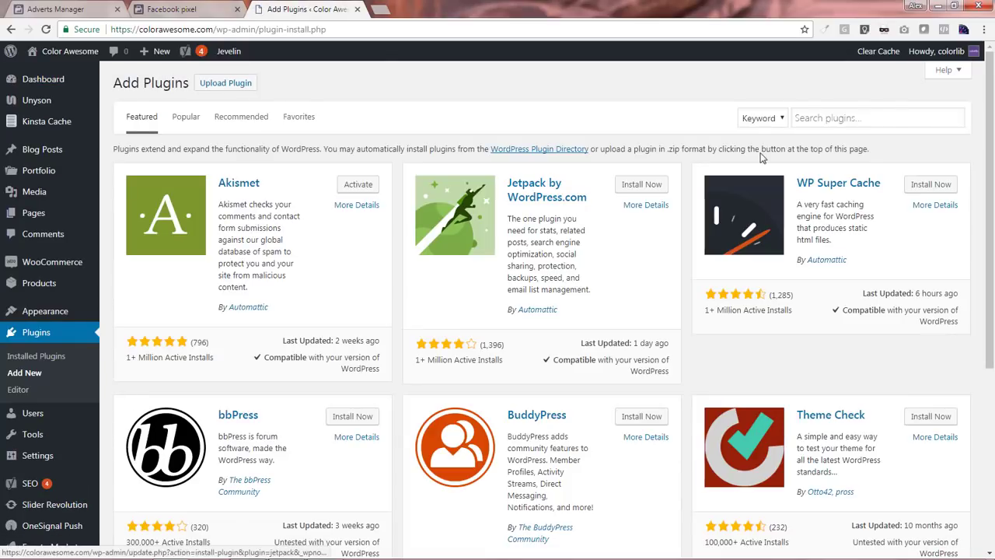
{"action": "left_click", "coordinate": [860, 117]}
{"action": "type", "text": "pixel"}
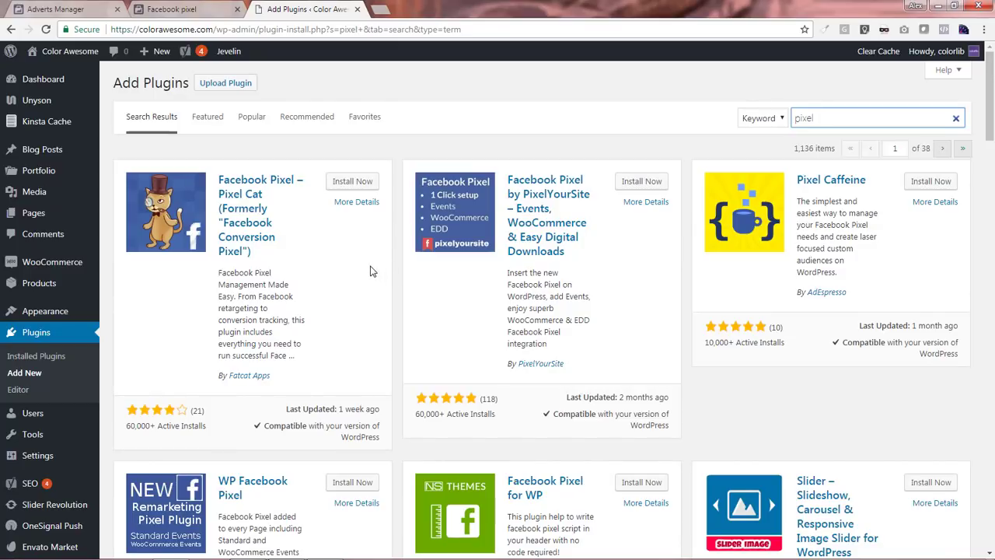
{"action": "left_click", "coordinate": [348, 185]}
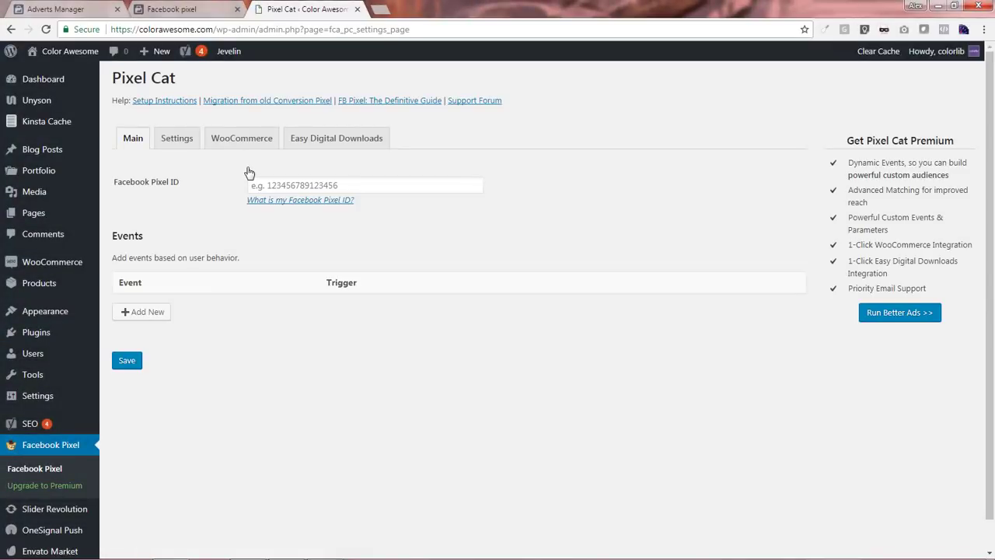
{"action": "left_click", "coordinate": [200, 10]}
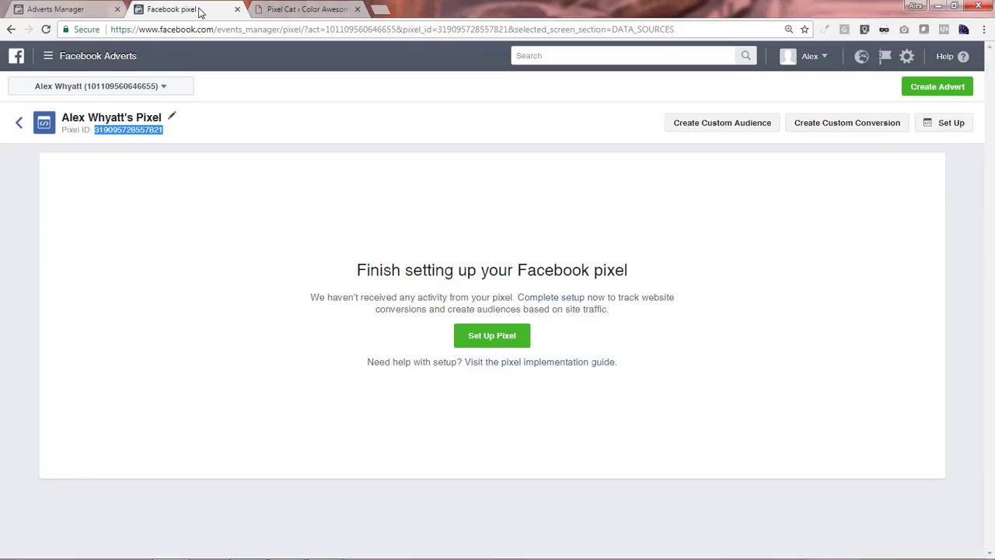
{"action": "right_click", "coordinate": [124, 133]}
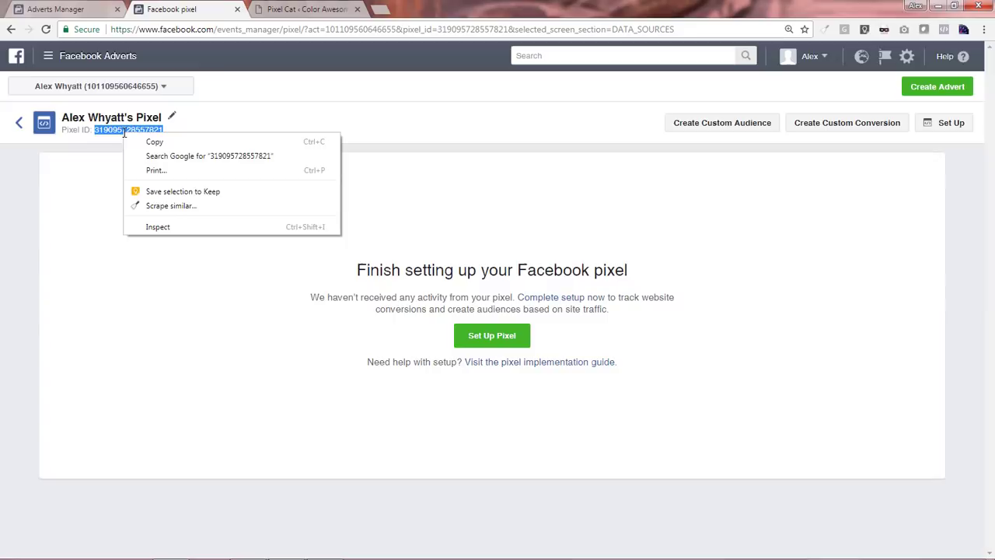
{"action": "left_click", "coordinate": [143, 142]}
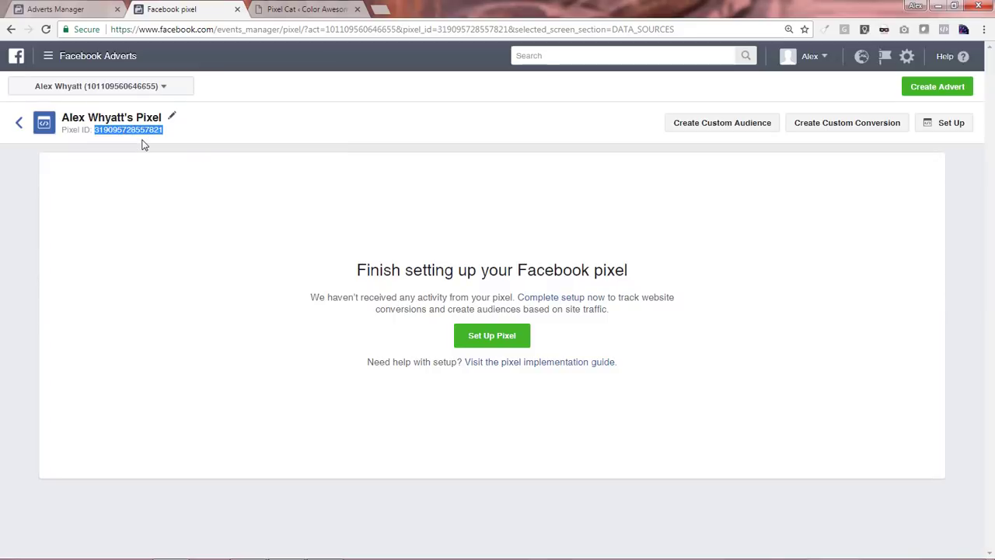
{"action": "left_click", "coordinate": [294, 10]}
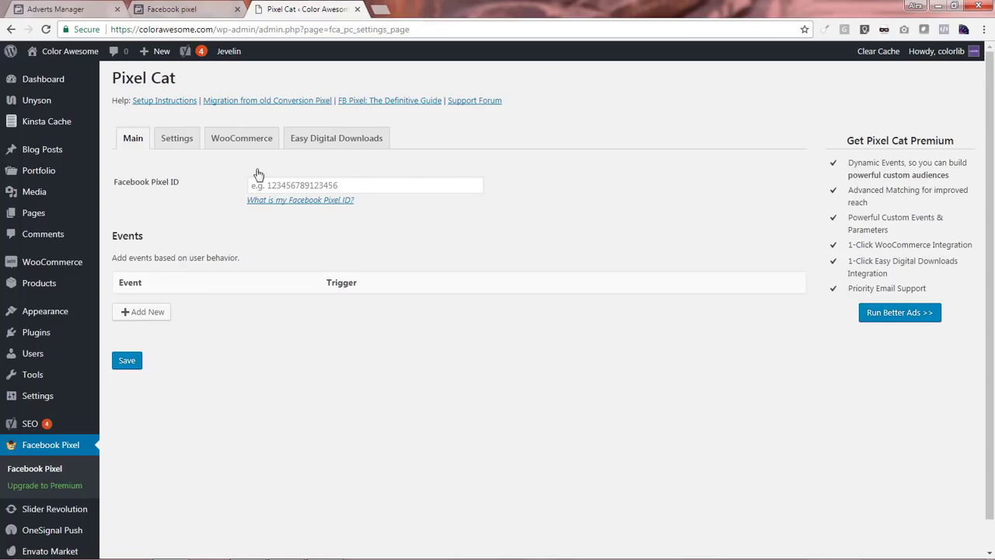
{"action": "left_click", "coordinate": [358, 184]}
{"action": "key", "text": "ctrl+v"}
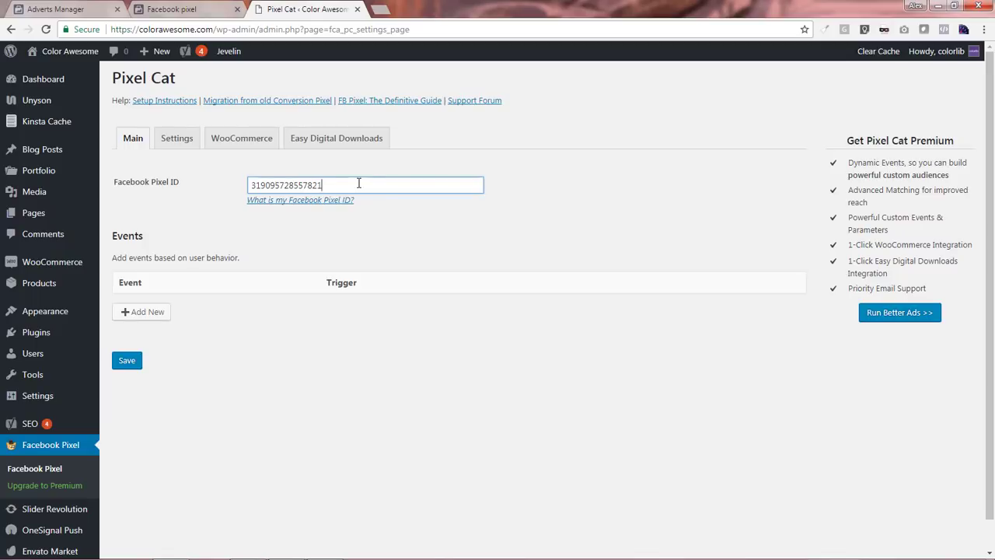
Add a Page Visit event on All Pages with event type ViewContent.
{"action": "left_click", "coordinate": [128, 317]}
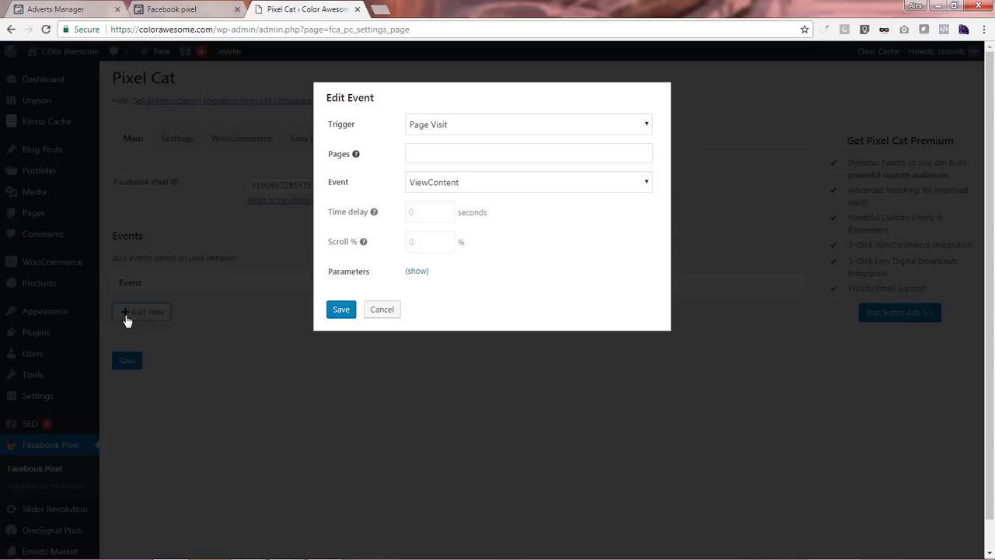
{"action": "left_click", "coordinate": [646, 126]}
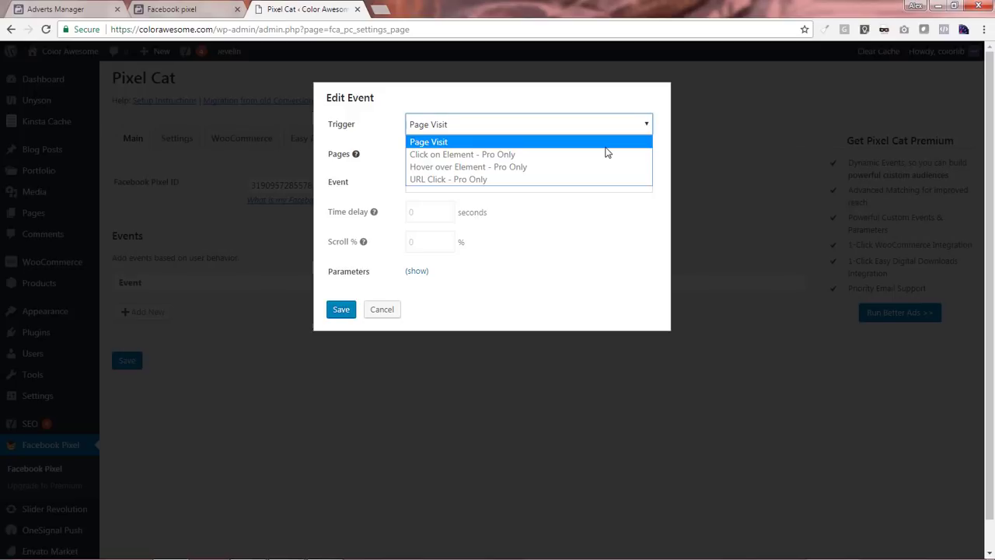
{"action": "key", "text": "Escape"}
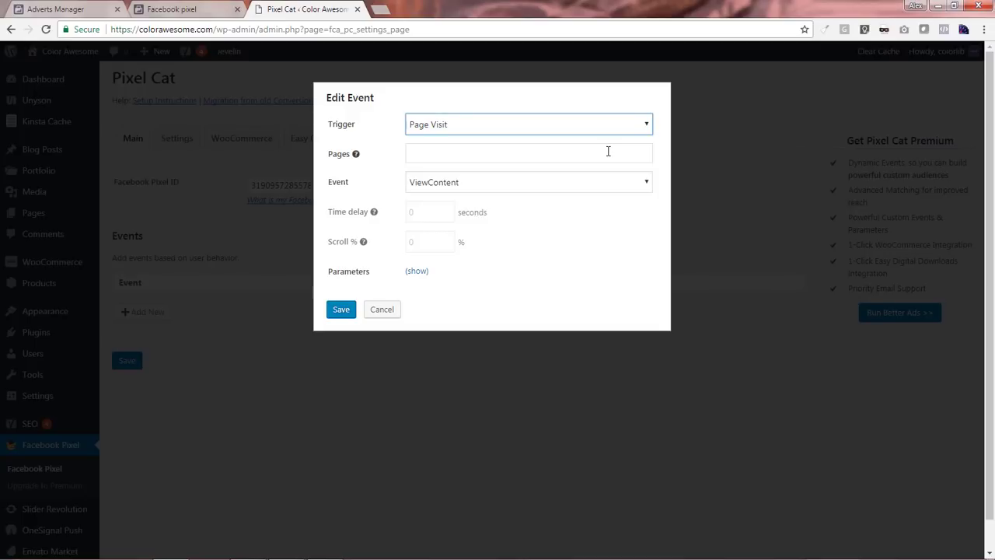
{"action": "left_click", "coordinate": [608, 152]}
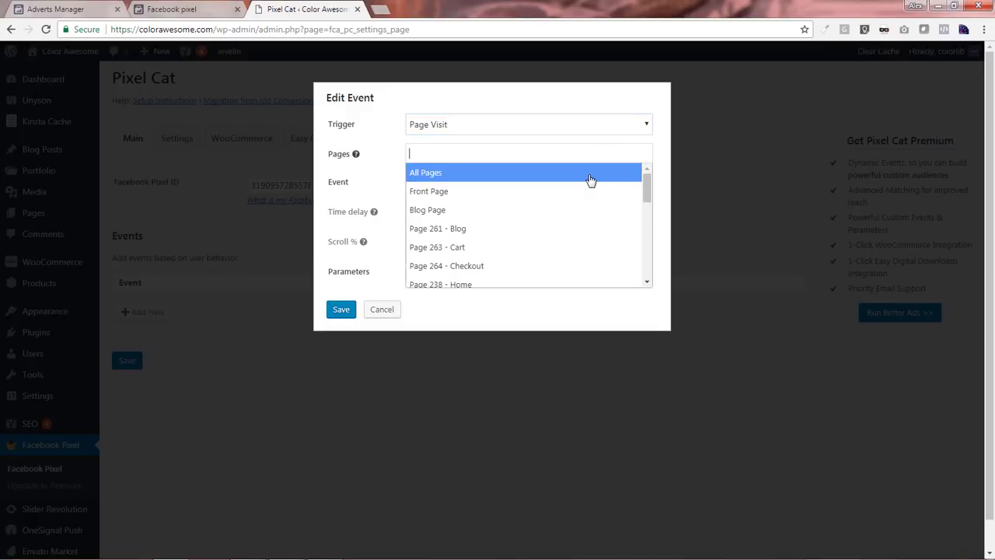
{"action": "left_click", "coordinate": [591, 176]}
{"action": "left_click", "coordinate": [647, 184]}
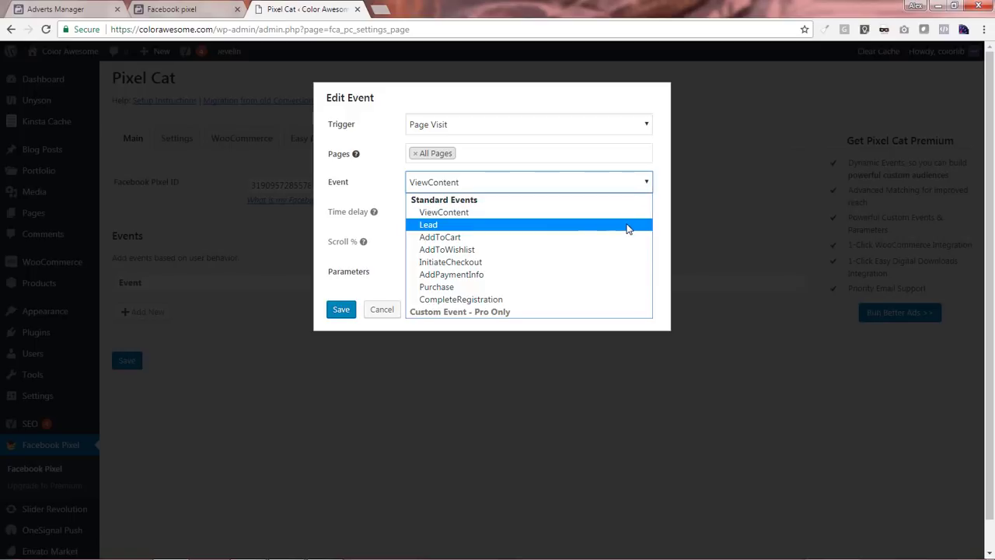
{"action": "left_click", "coordinate": [627, 214]}
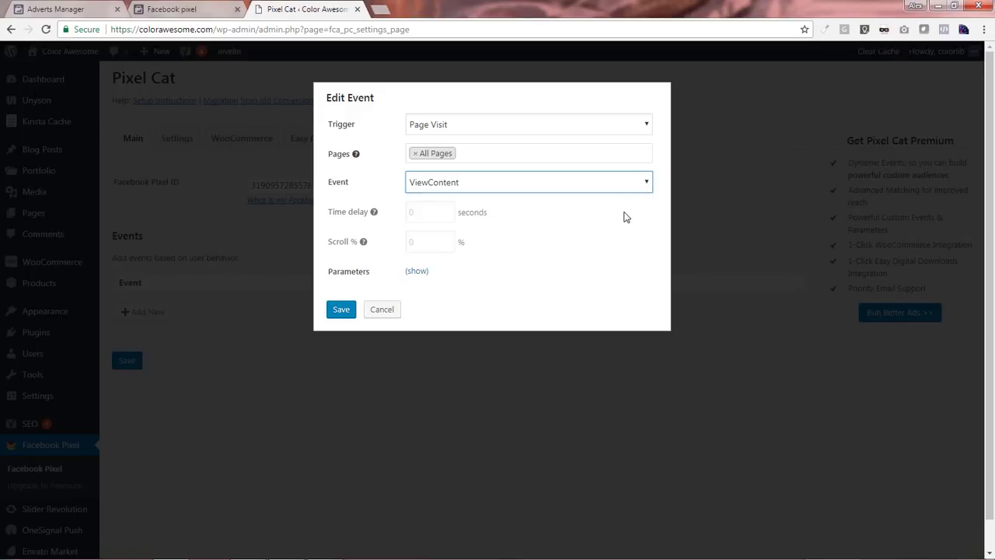
{"action": "left_click", "coordinate": [341, 310]}
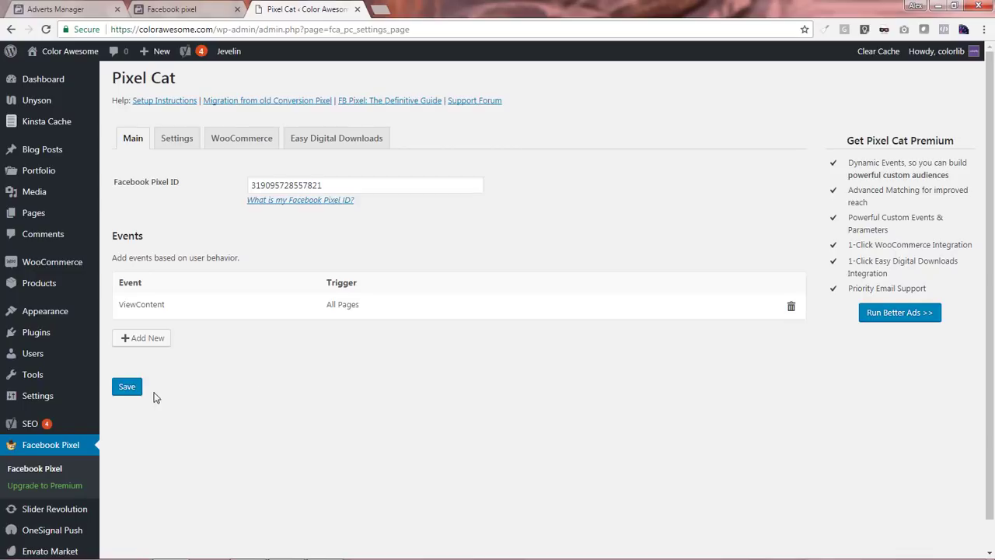
Save the Pixel Cat settings and open the site home page in a new tab.
{"action": "left_click", "coordinate": [129, 388]}
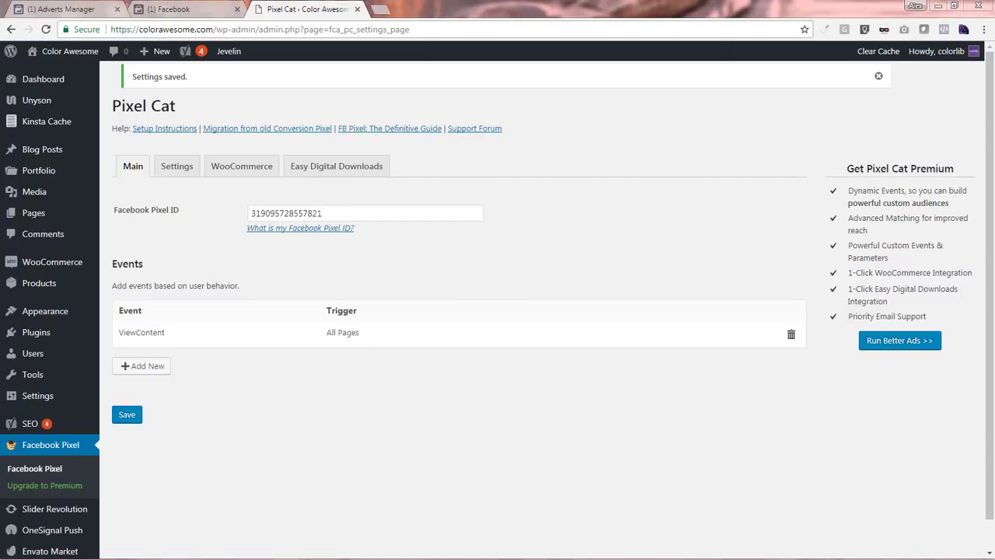
{"action": "right_click", "coordinate": [68, 59]}
{"action": "left_click", "coordinate": [93, 65]}
On the live site, visit the 'Photos in design' post and check its web address.
{"action": "left_click", "coordinate": [439, 10]}
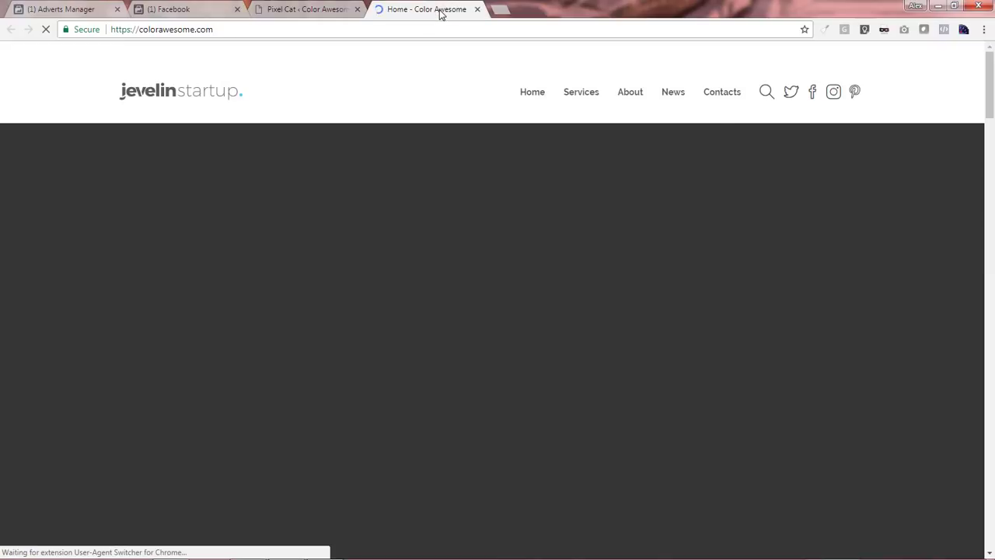
{"action": "scroll", "coordinate": [937, 111], "scroll_direction": "down", "scroll_amount": 10}
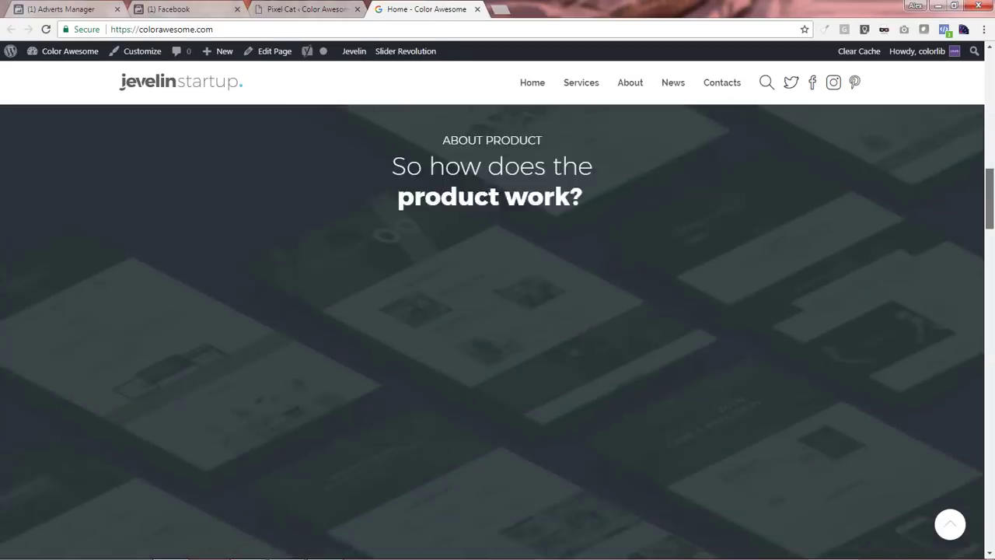
{"action": "scroll", "coordinate": [402, 106], "scroll_direction": "down", "scroll_amount": 10}
{"action": "left_click", "coordinate": [466, 323]}
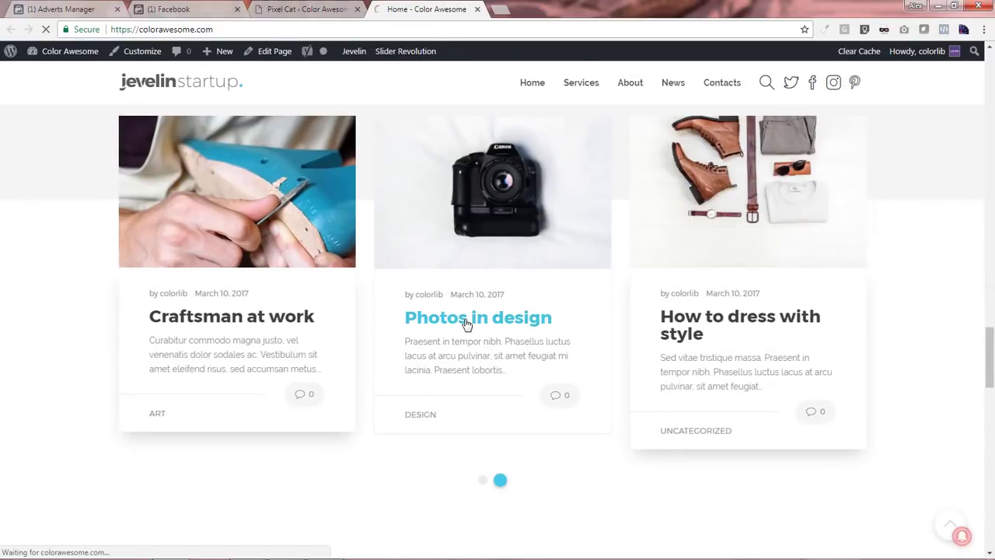
{"action": "left_click", "coordinate": [265, 29]}
{"action": "left_click", "coordinate": [264, 28]}
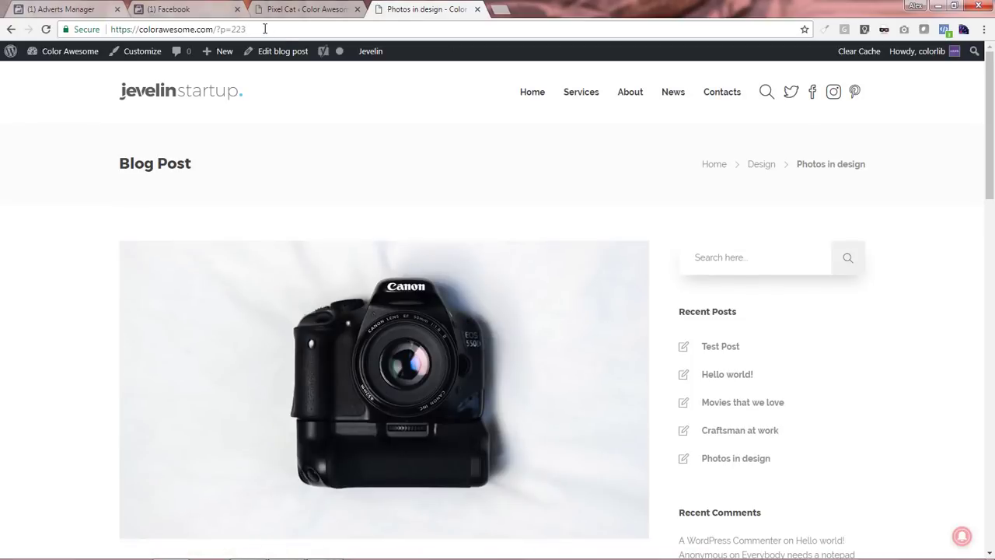
Open the pixel's details, review its latest ViewContent events, and begin a custom audience.
{"action": "left_click", "coordinate": [207, 12]}
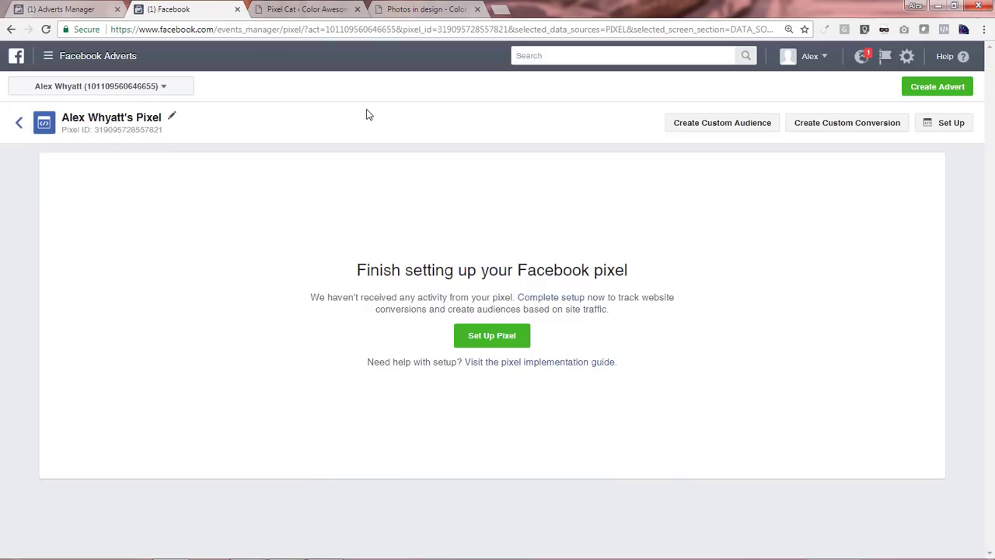
{"action": "left_click", "coordinate": [20, 125]}
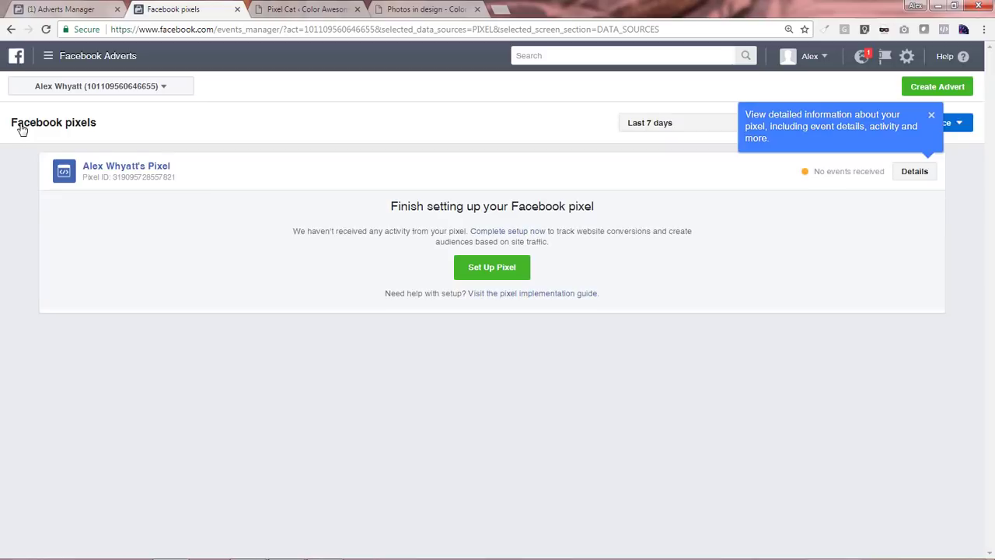
{"action": "left_click", "coordinate": [916, 172]}
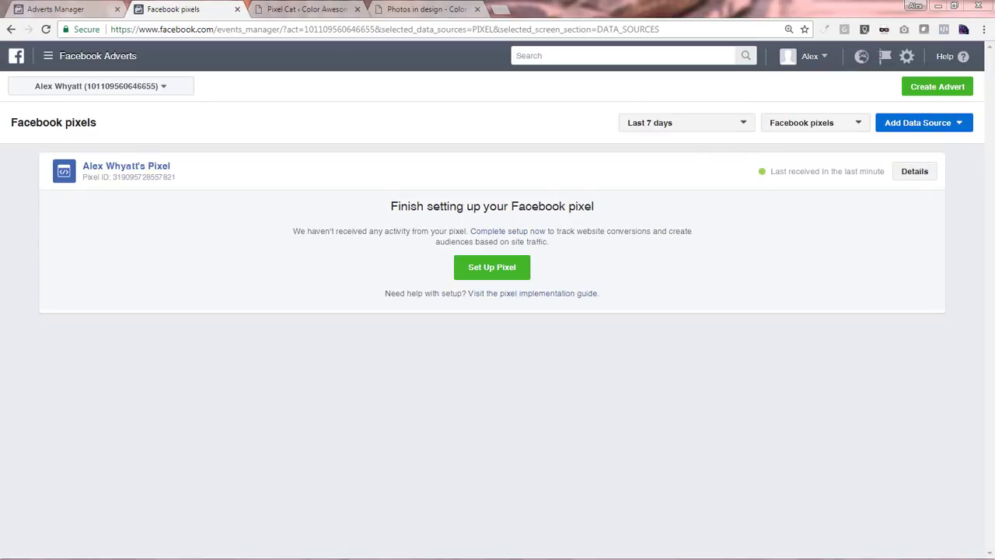
{"action": "left_click", "coordinate": [916, 174]}
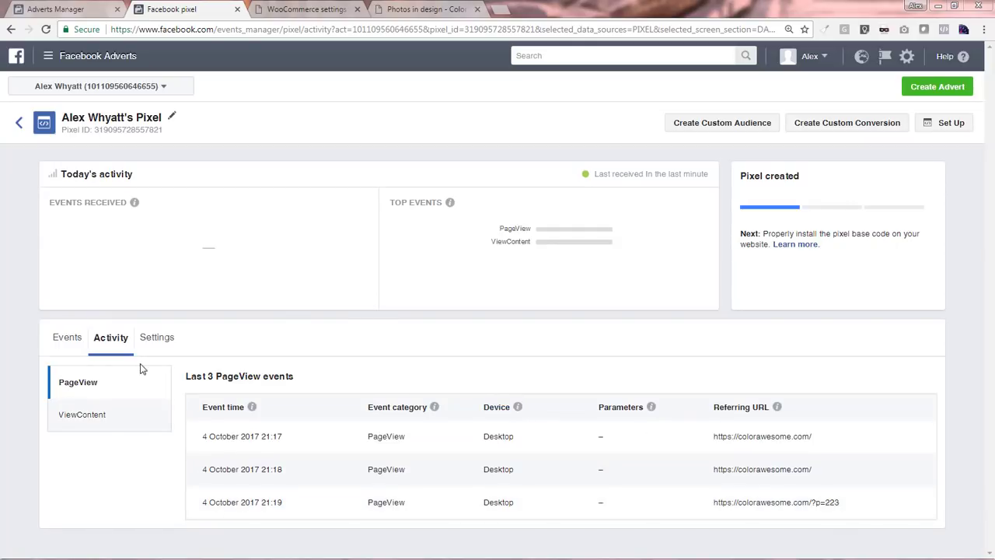
{"action": "left_click", "coordinate": [104, 417]}
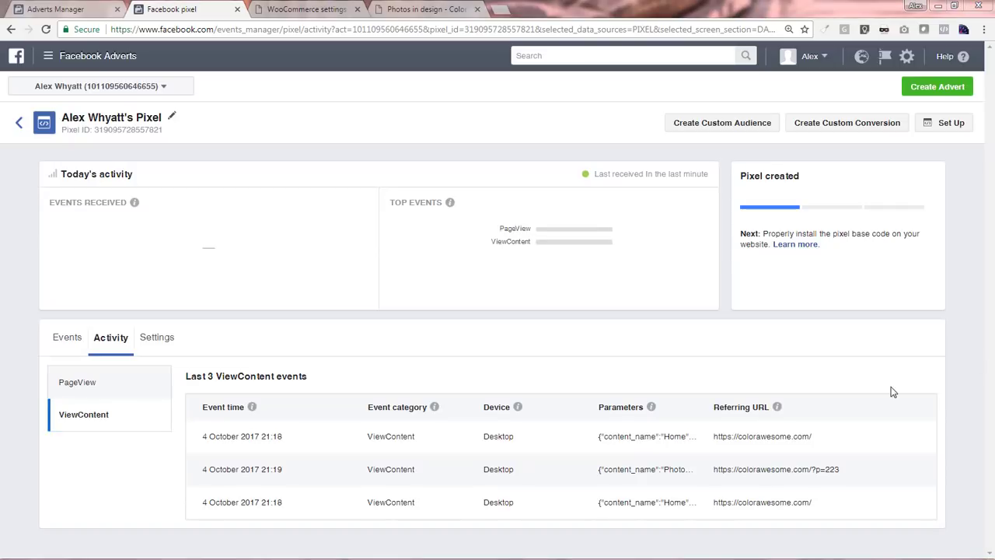
{"action": "left_click", "coordinate": [717, 129]}
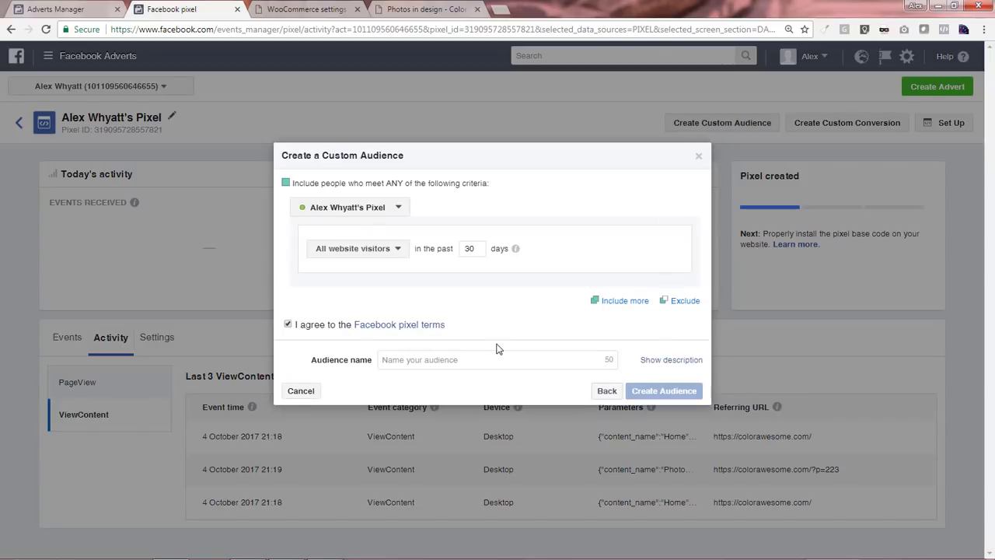
Create the 'Webvisitors' audience of 30-day website visitors, then start a new advert.
{"action": "left_click", "coordinate": [508, 359]}
{"action": "type", "text": "Webvisitors"}
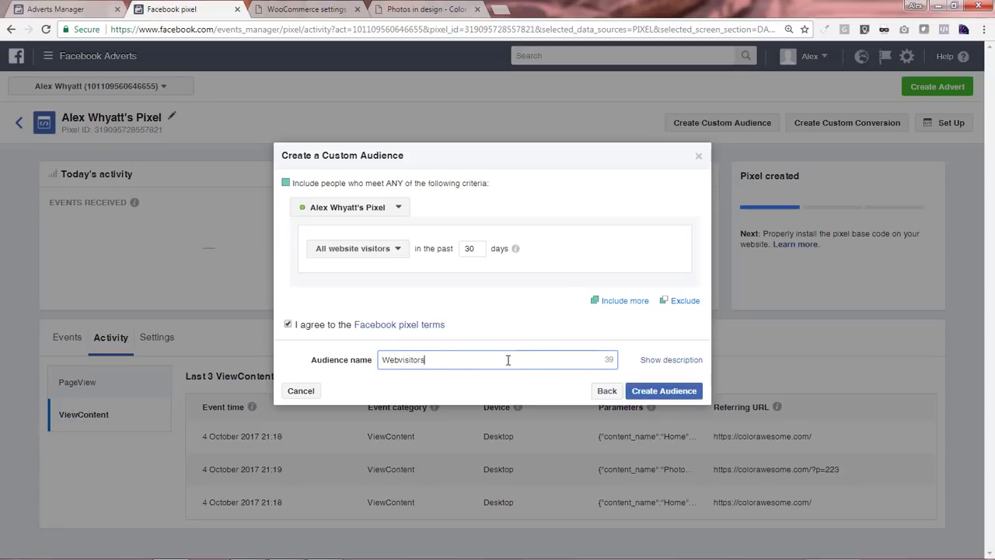
{"action": "left_click", "coordinate": [661, 392]}
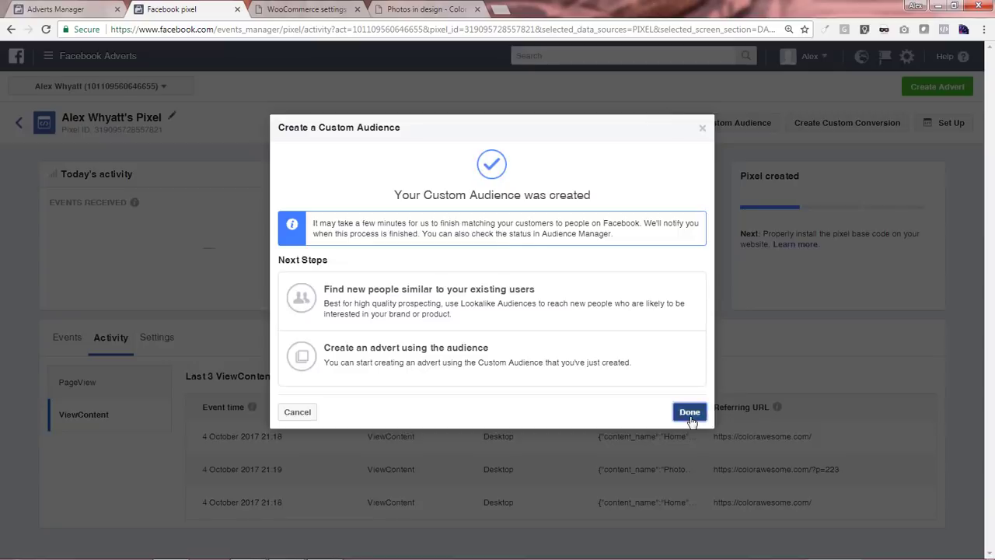
{"action": "left_click", "coordinate": [689, 412]}
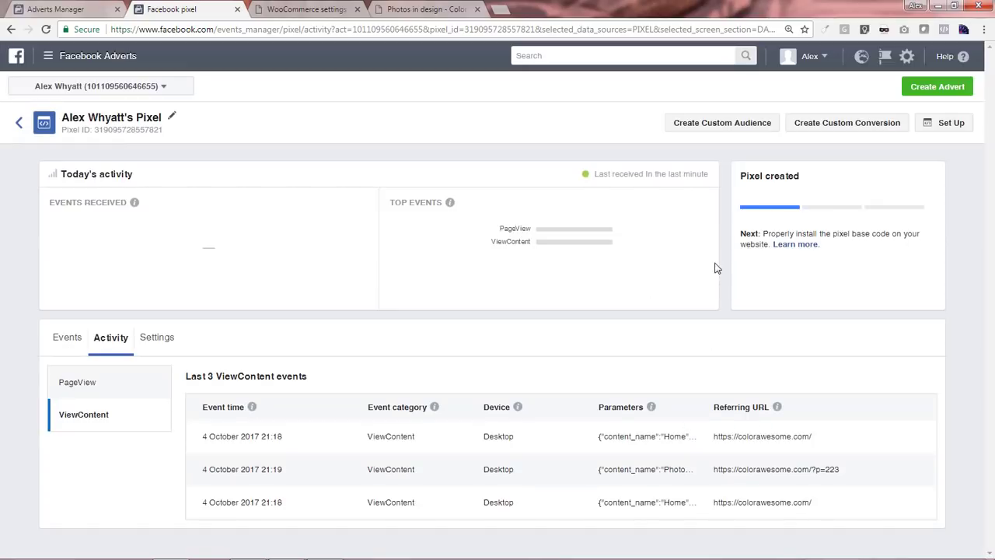
{"action": "left_click", "coordinate": [937, 88]}
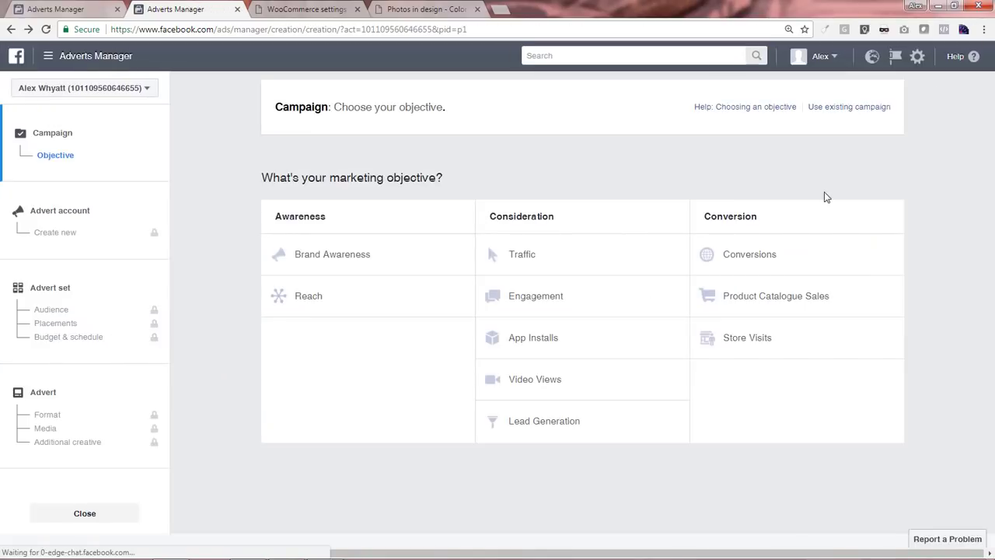
Choose the Lead Generation objective and set up the advert account.
{"action": "left_click", "coordinate": [542, 430]}
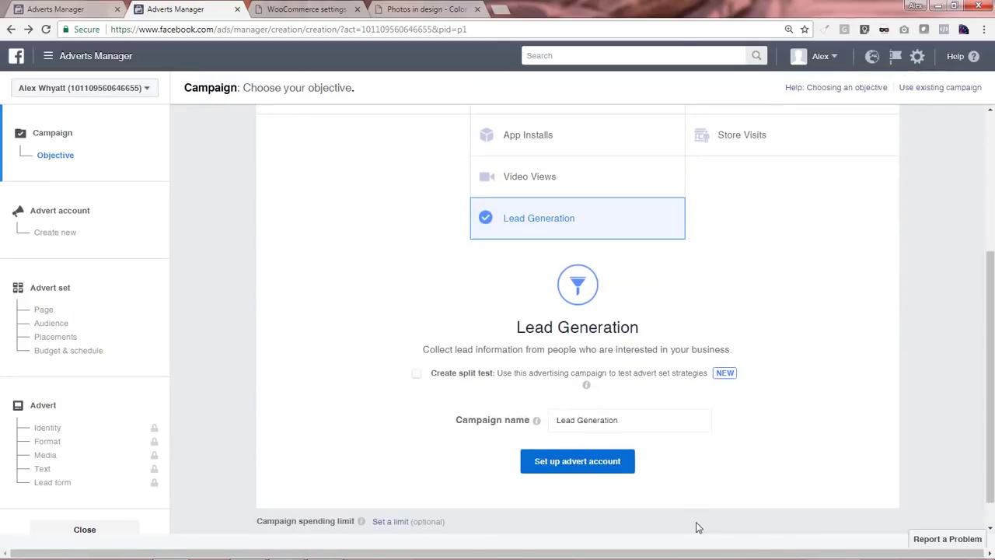
{"action": "left_click", "coordinate": [582, 465]}
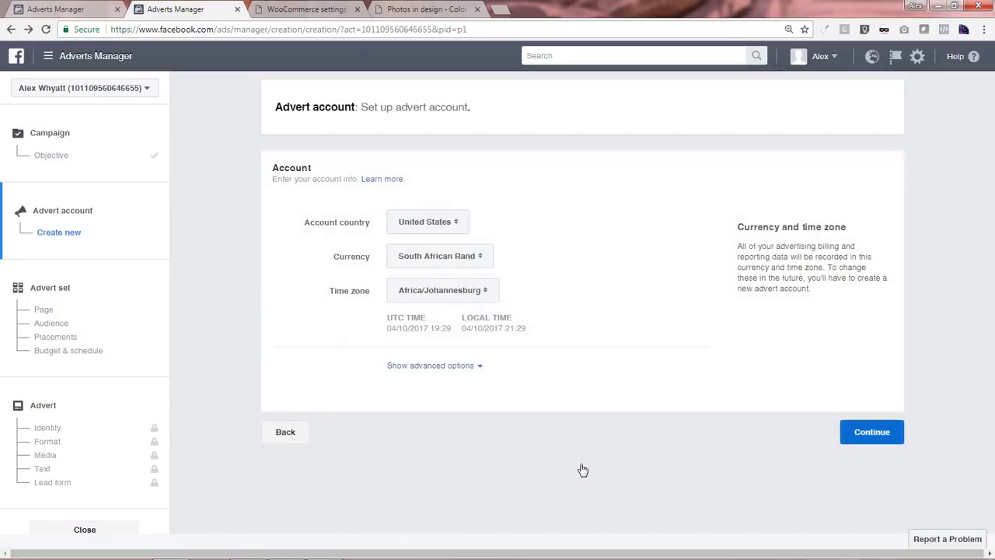
{"action": "left_click", "coordinate": [877, 435]}
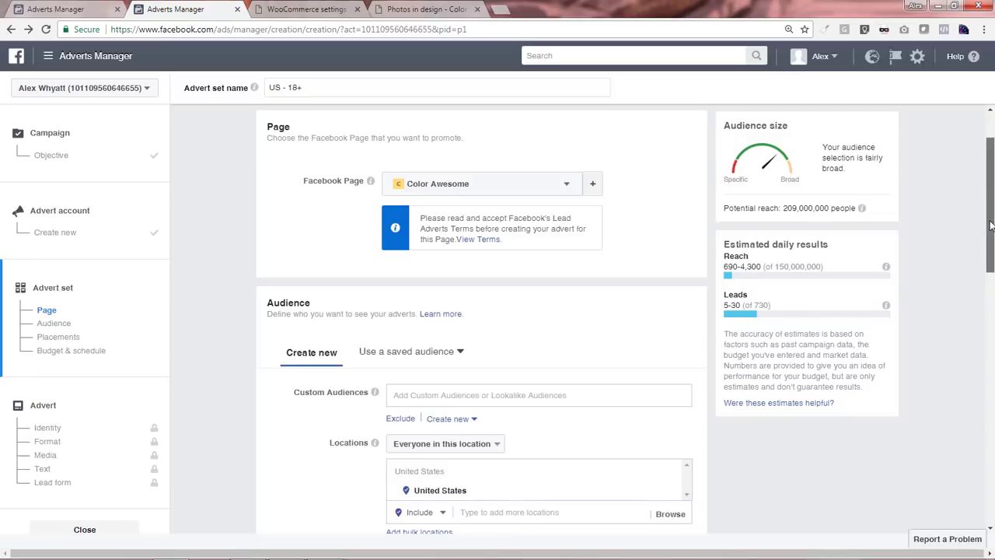
Target the 'US - 18+' advert set at the Webvisitors custom audience.
{"action": "left_click_drag", "start_coordinate": [991, 233], "coordinate": [991, 242]}
{"action": "left_click", "coordinate": [427, 355]}
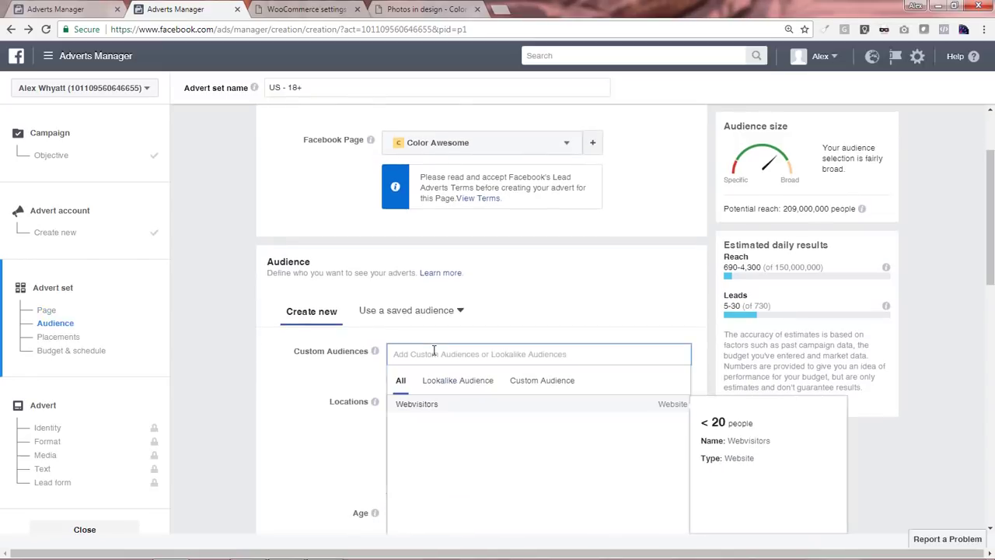
{"action": "type", "text": "w"}
{"action": "left_click", "coordinate": [416, 405]}
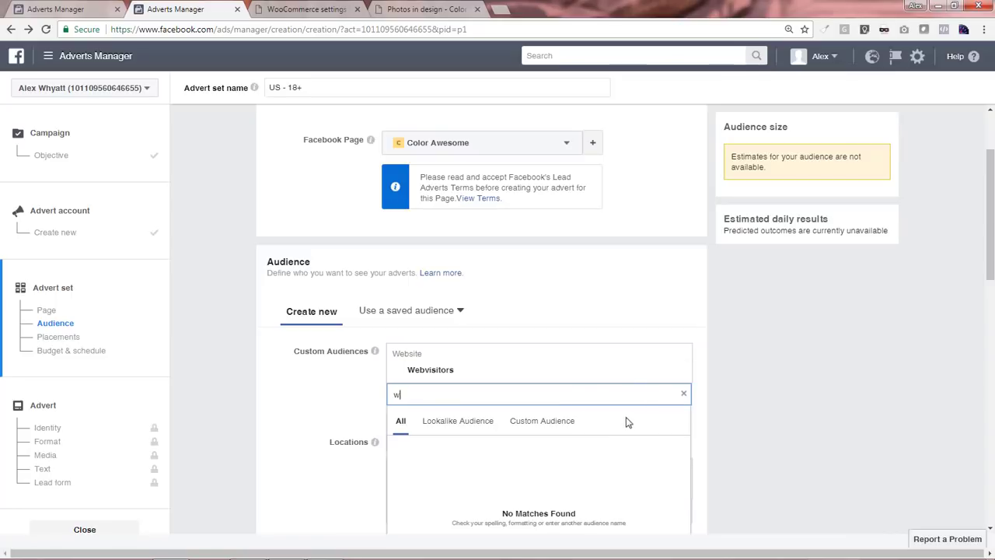
{"action": "left_click", "coordinate": [632, 321]}
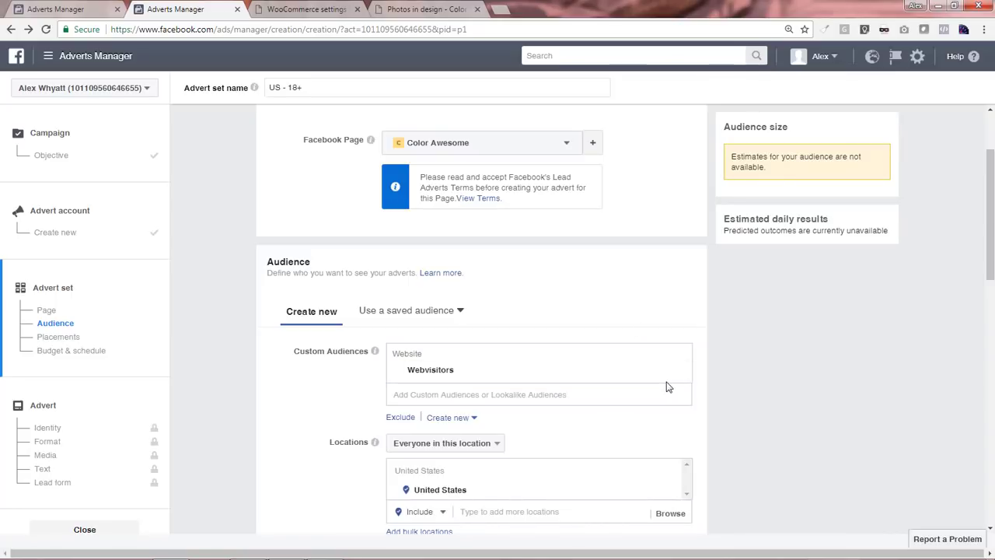